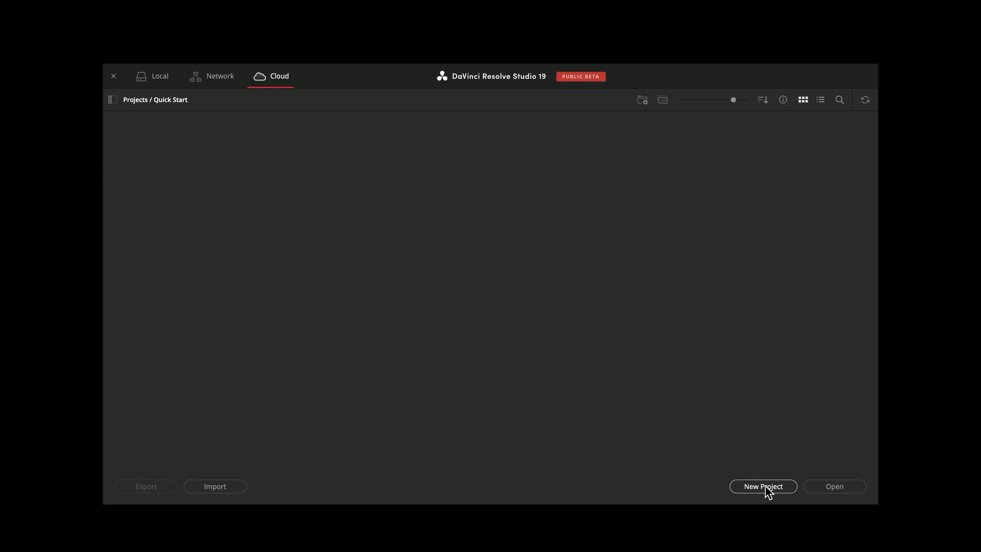
- Create a cloud project named QuickStart with multiple simultaneous users, synced proxies and originals, and remote camera access allowed
click(763, 486)
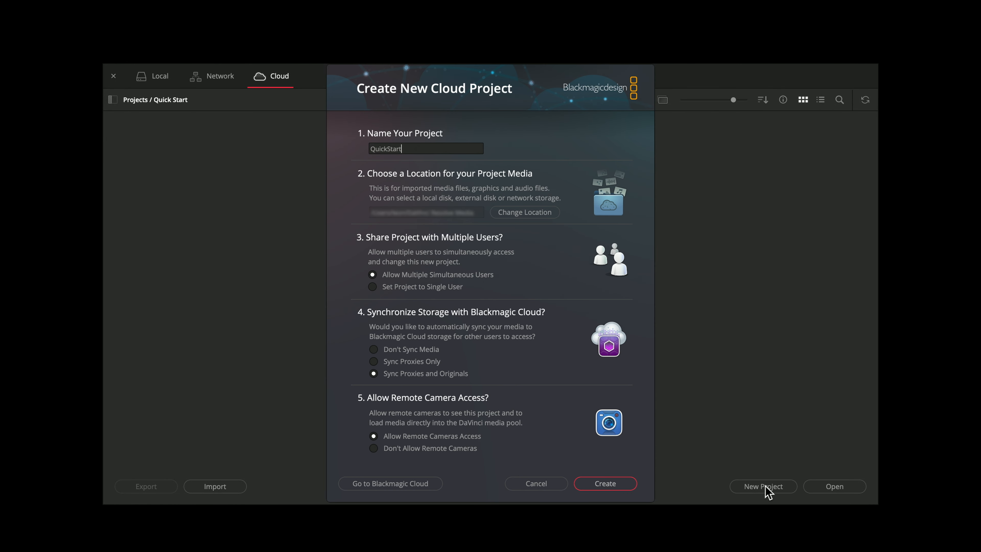
click(612, 488)
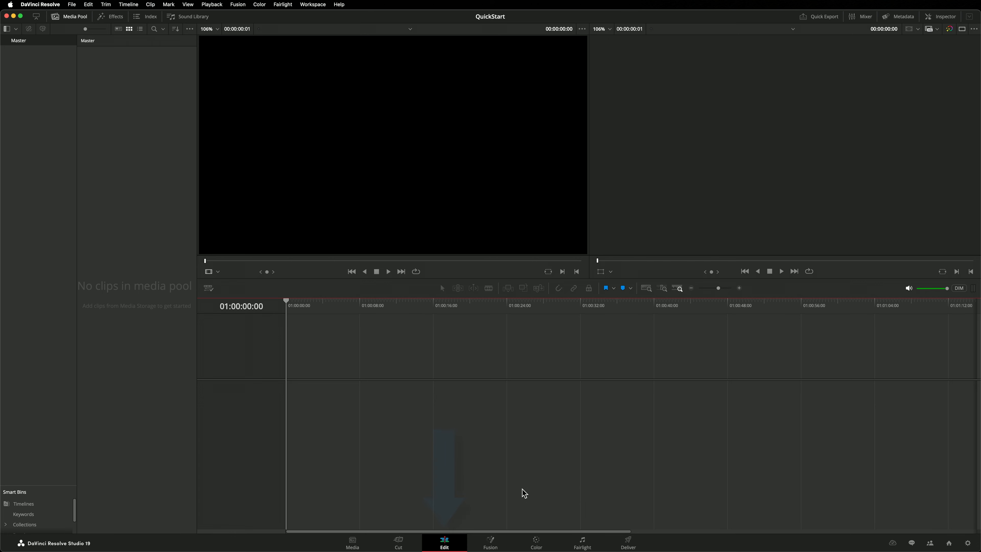
- View the Fusion page and the Color page of the new project
click(491, 543)
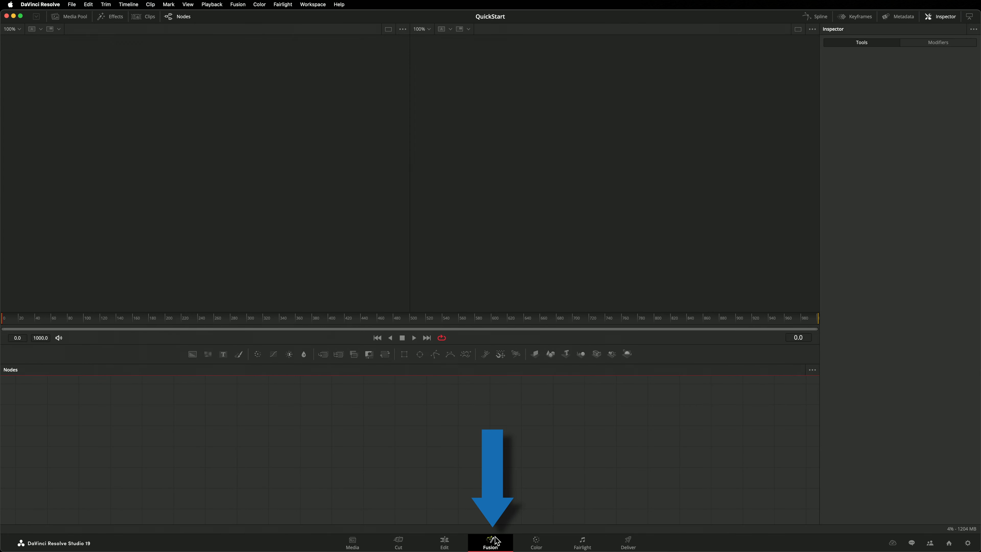
click(537, 542)
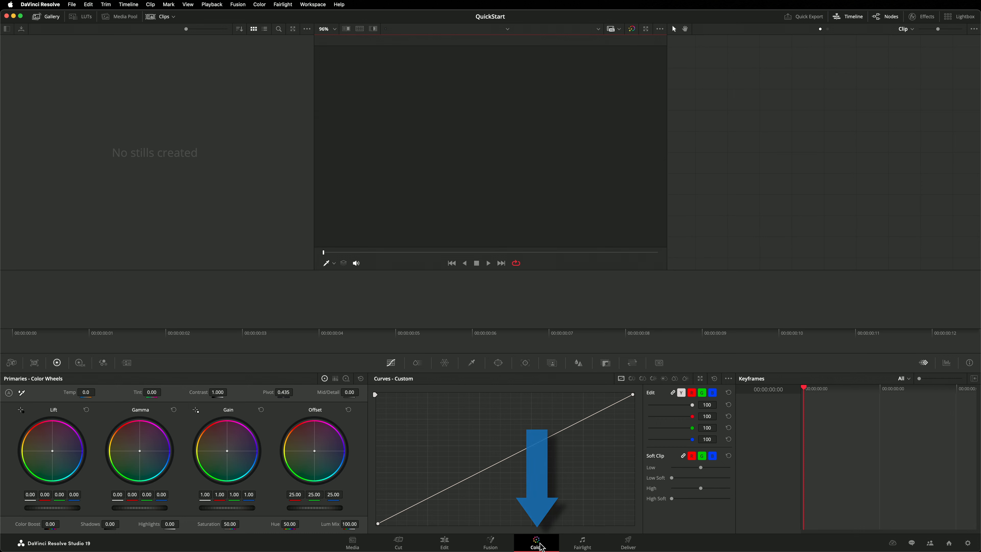
- Go to the Media page and hide its media storage browser and audio meters
click(353, 543)
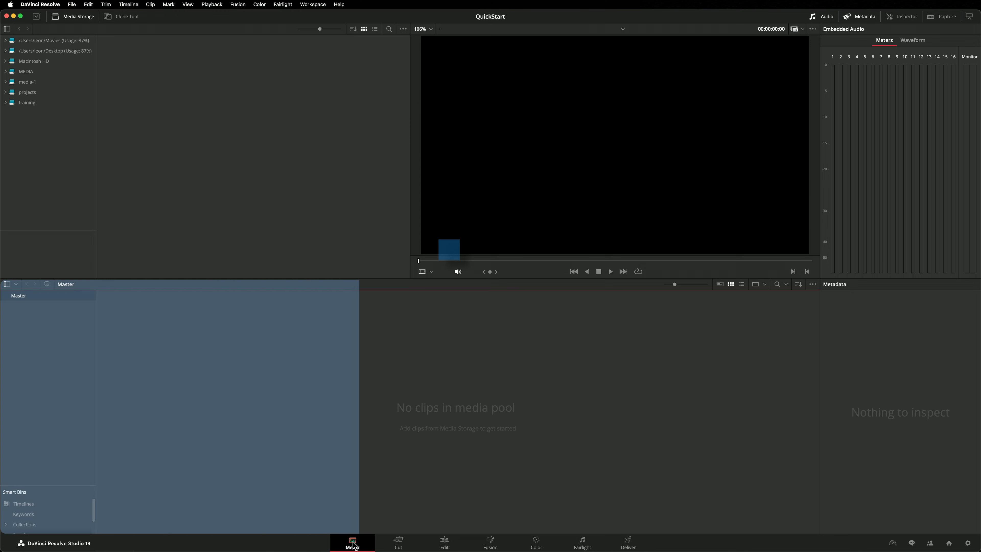
click(74, 16)
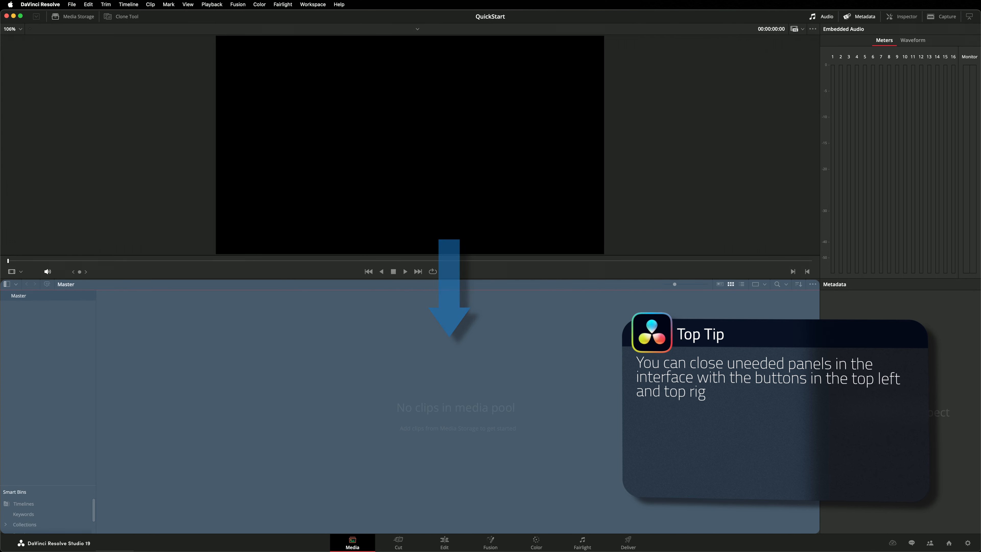
click(826, 20)
- Switch to Finder and import the Capture, Graphics, Music and Timelines folders into the media pool's clip area
key(super+Tab)
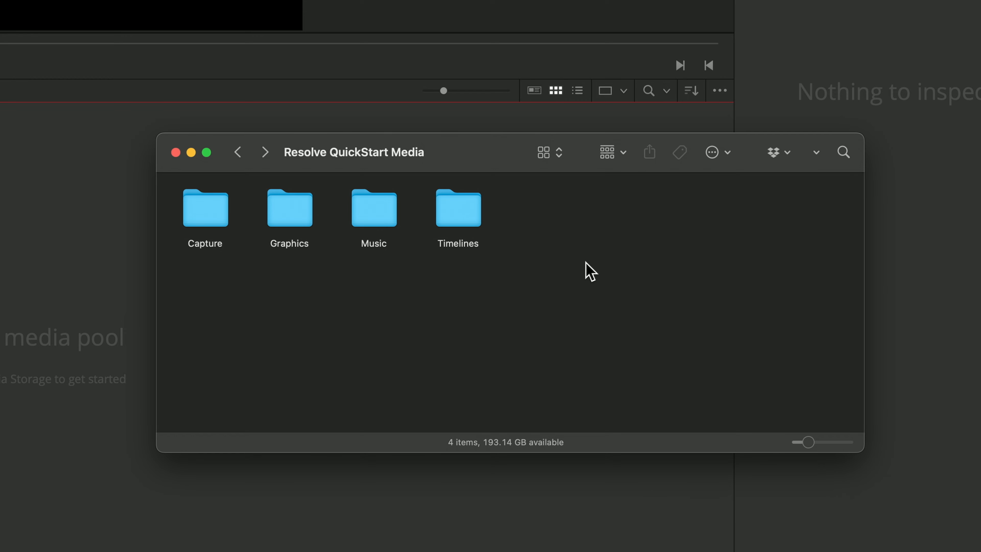
drag(746, 373, 642, 347)
drag(376, 213, 28, 168)
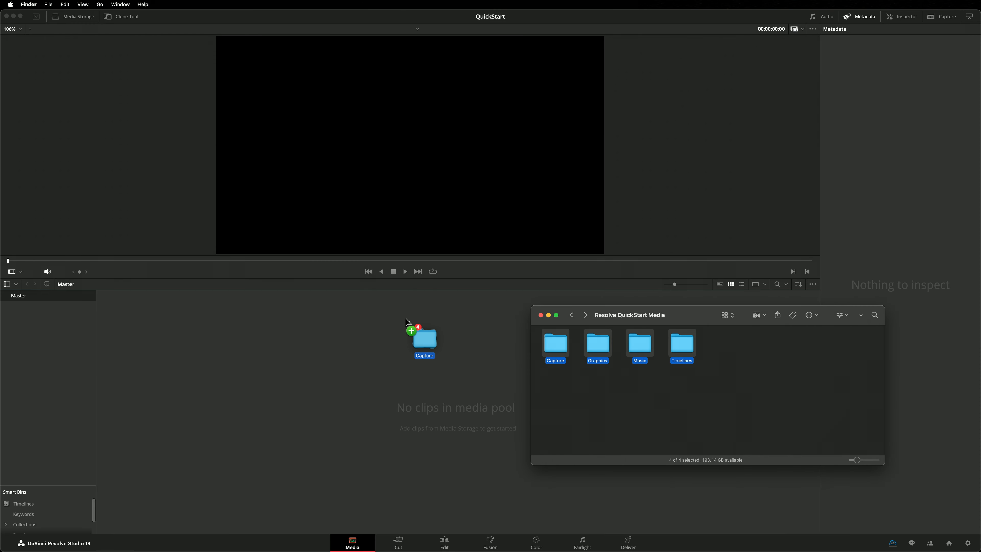
drag(406, 318, 407, 318)
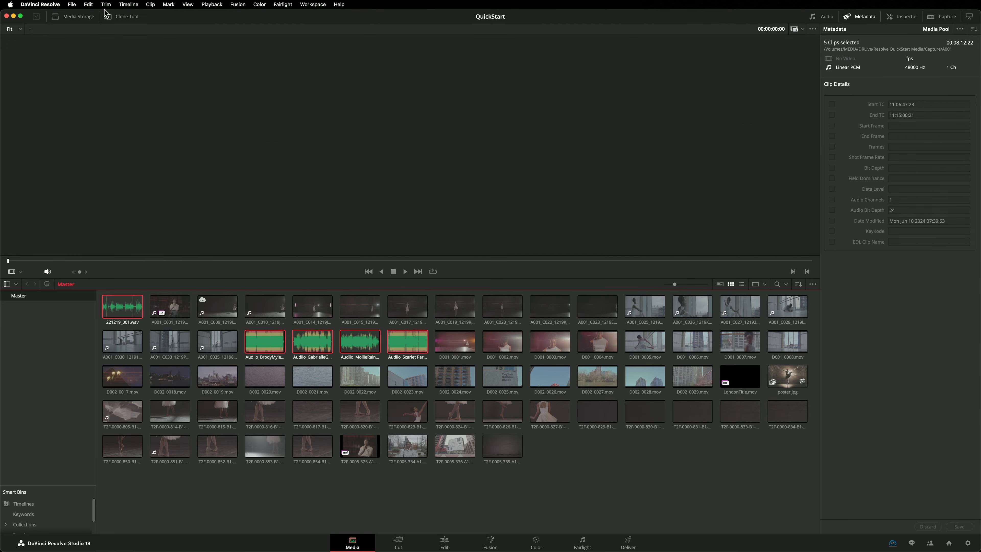
- Undo the import of the clips into the Master bin
click(87, 4)
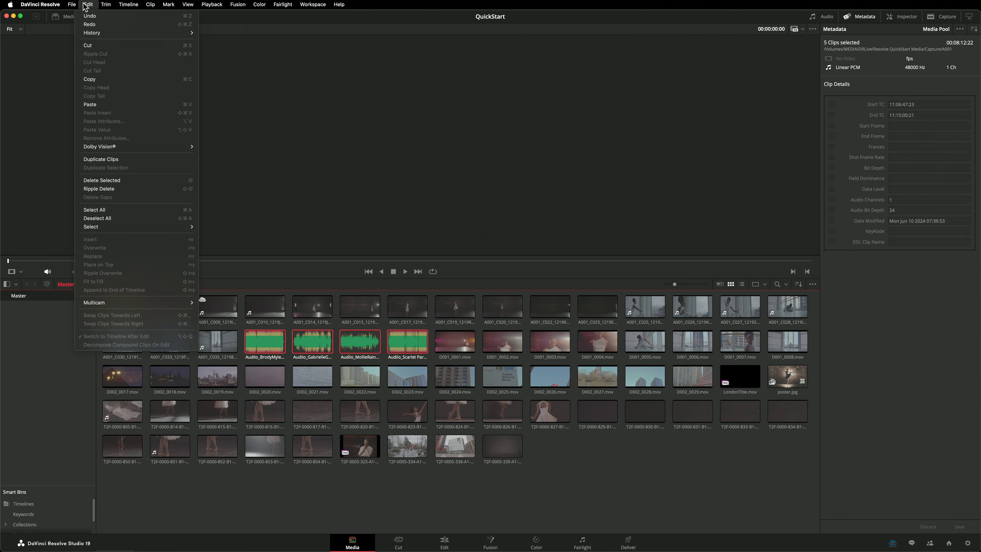
click(99, 17)
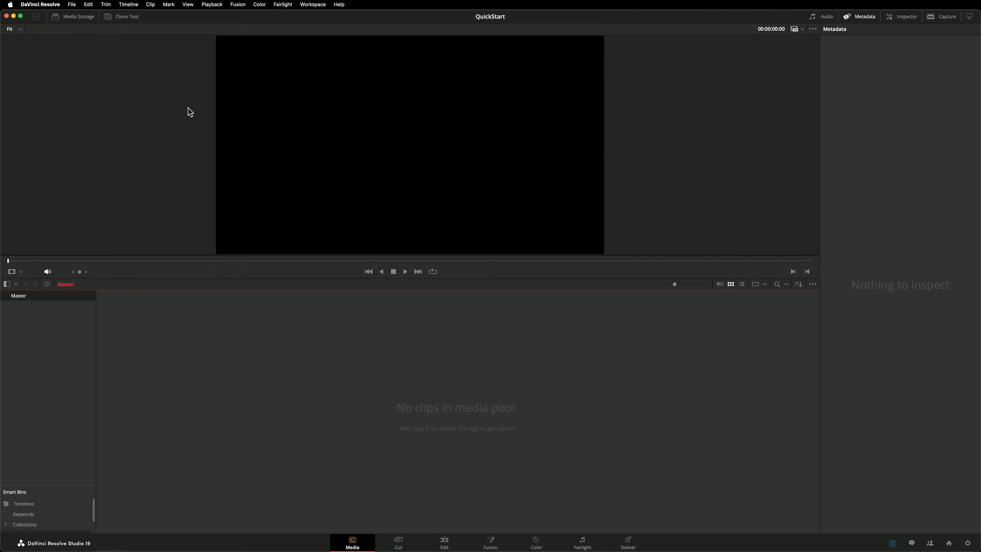
- Import the Capture, Graphics, Music and Timelines folders from Finder into the media pool's bin list, keeping their folder structure as bins
key(super+Tab)
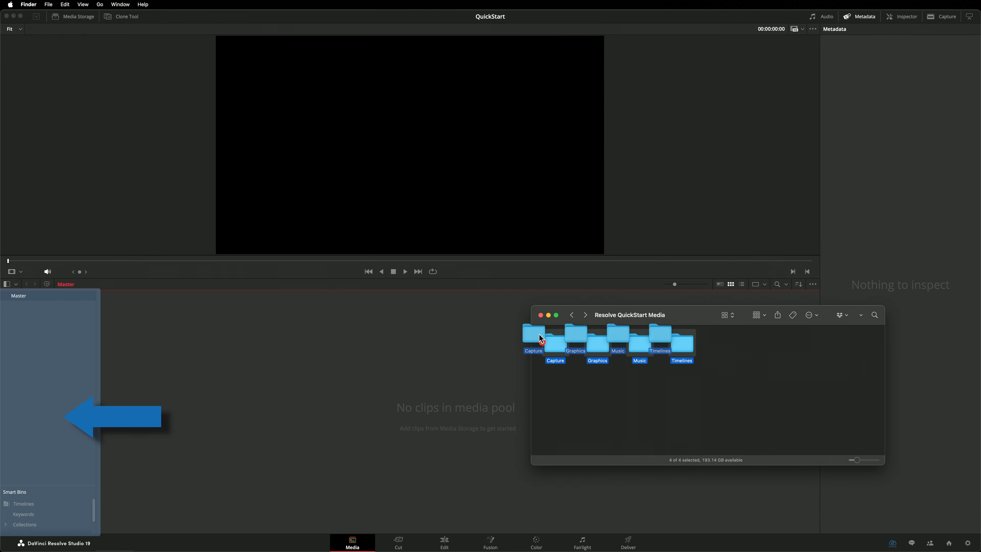
drag(540, 340, 50, 337)
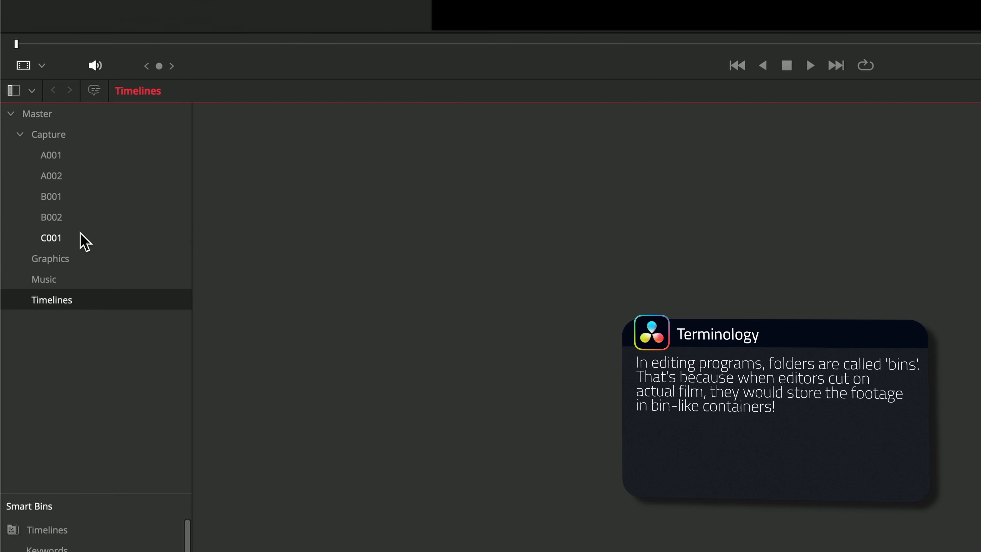
- Look through the contents of the C001, A002 and A001 bins
click(40, 356)
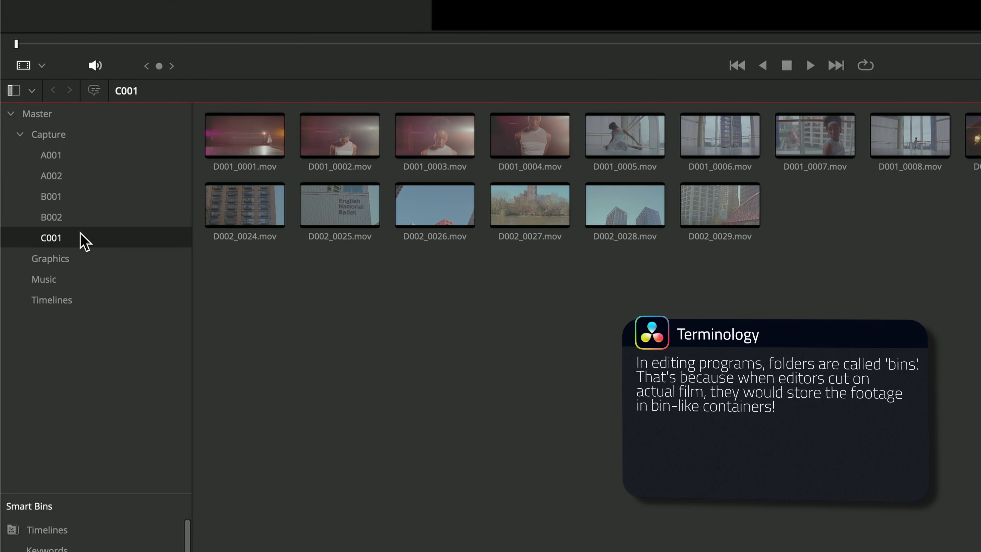
click(68, 181)
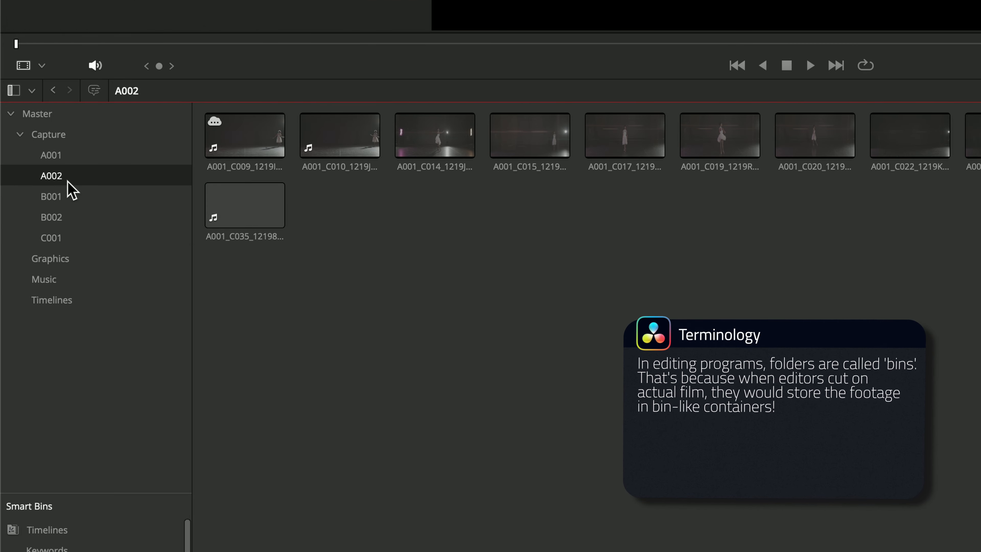
click(73, 159)
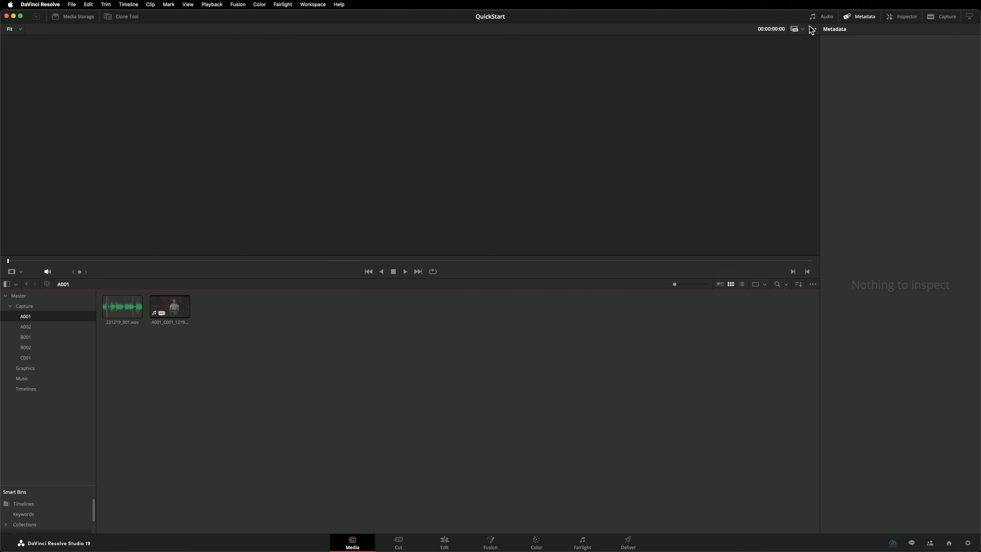
- Check the viewer's Live Media Preview option, then load the A001_C001 interview clip and scrub through it
click(812, 30)
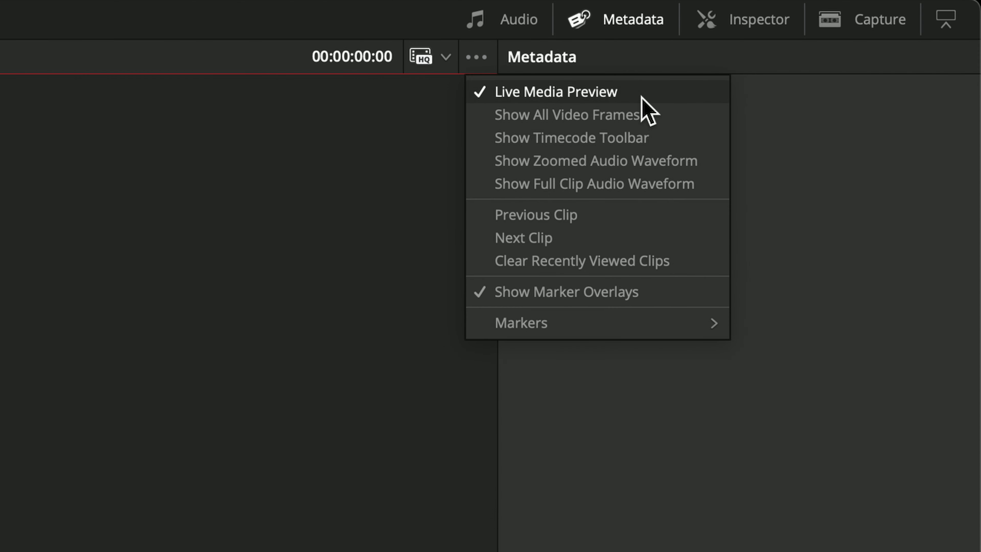
double_click(173, 307)
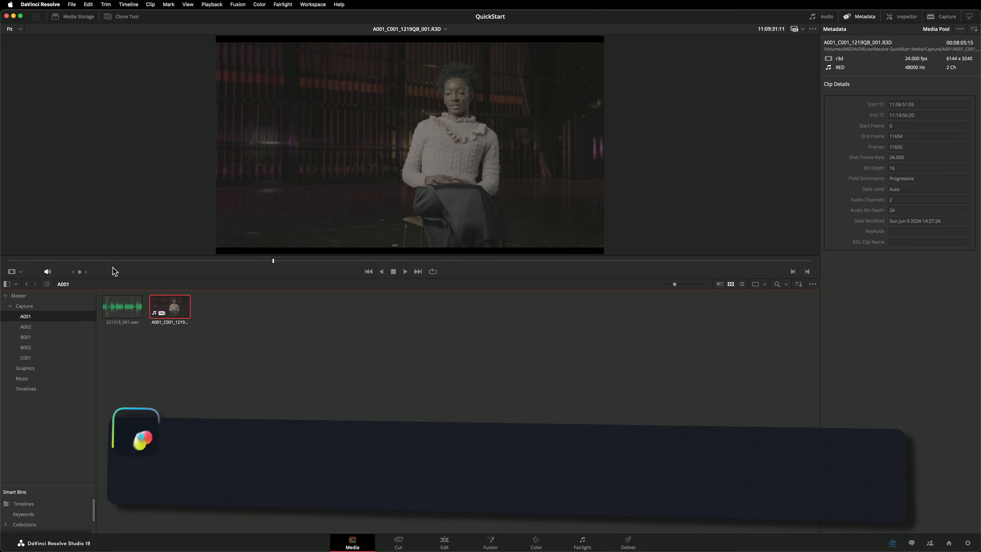
click(100, 261)
drag(100, 261, 391, 261)
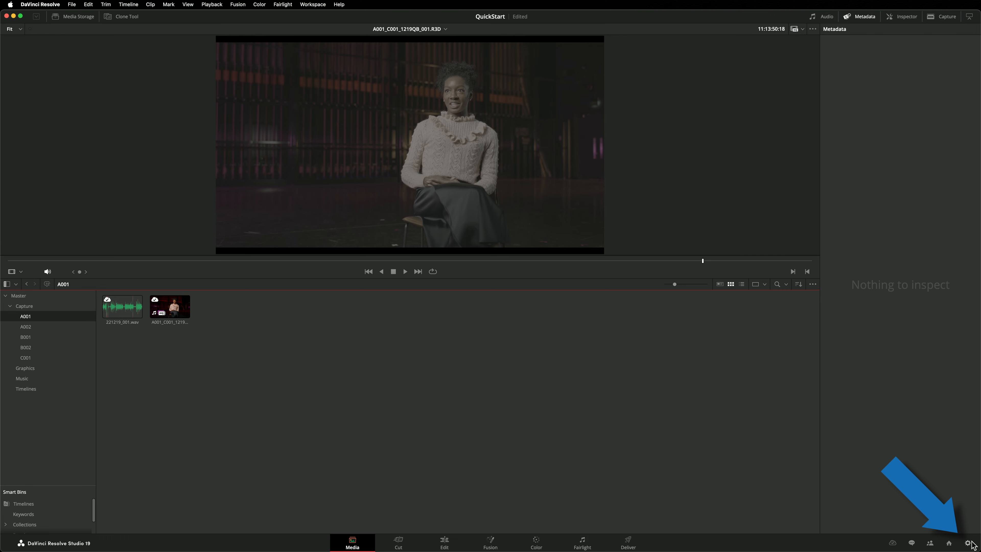
- Set the project's color science to DaVinci YRGB Color Managed and save the project settings
click(971, 543)
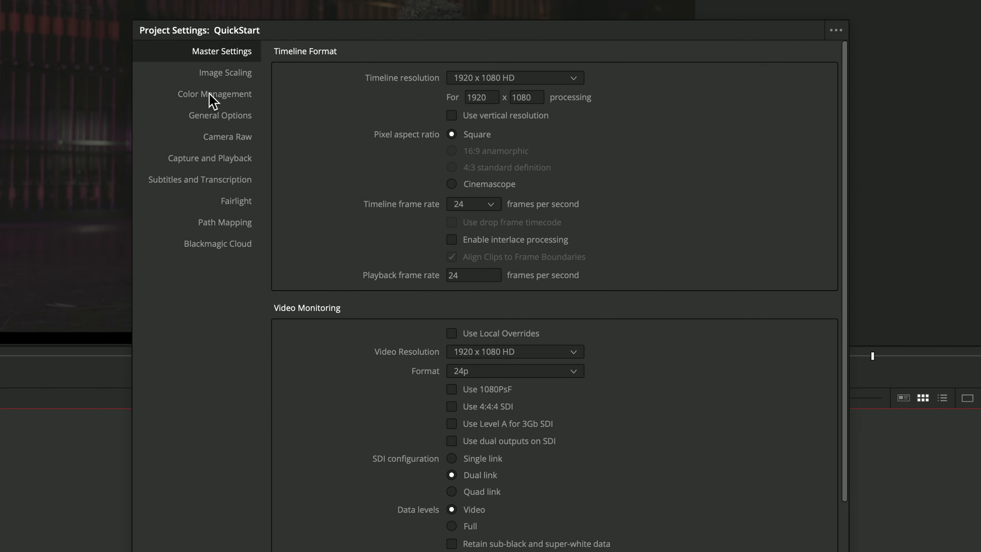
click(212, 97)
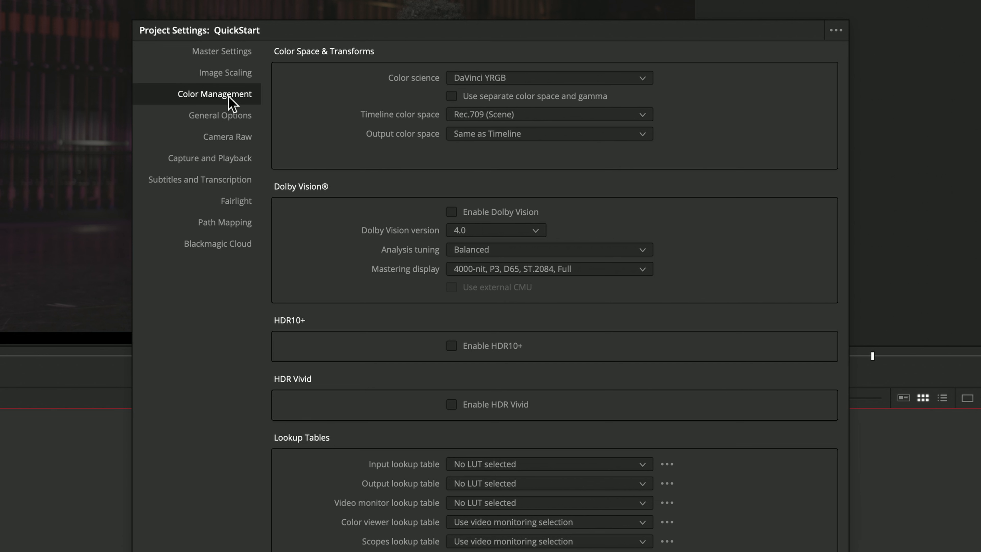
click(562, 78)
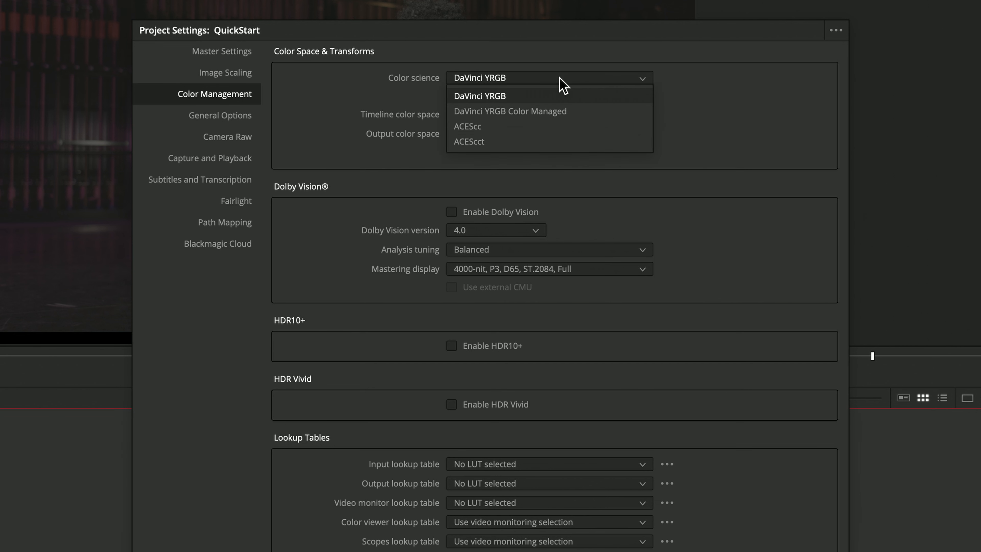
click(598, 111)
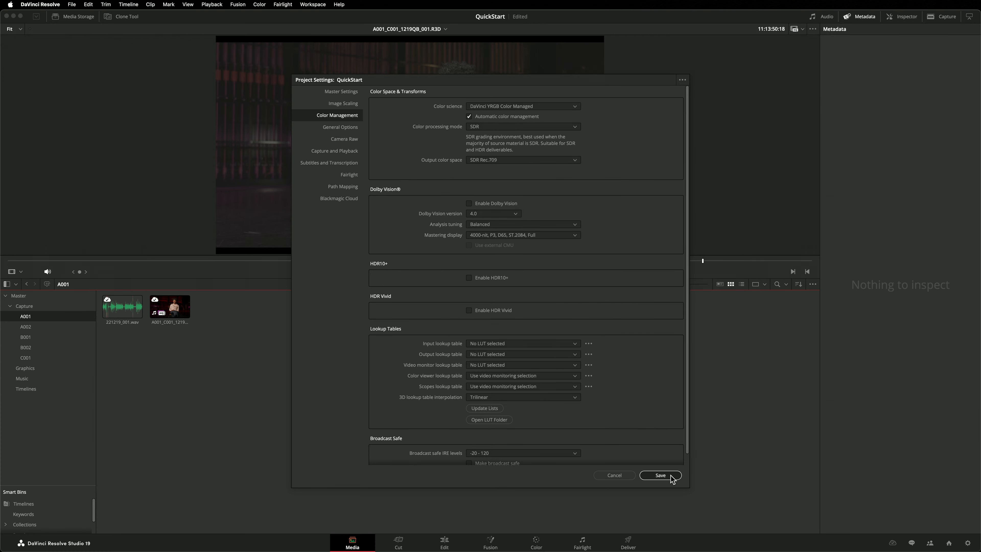
click(661, 475)
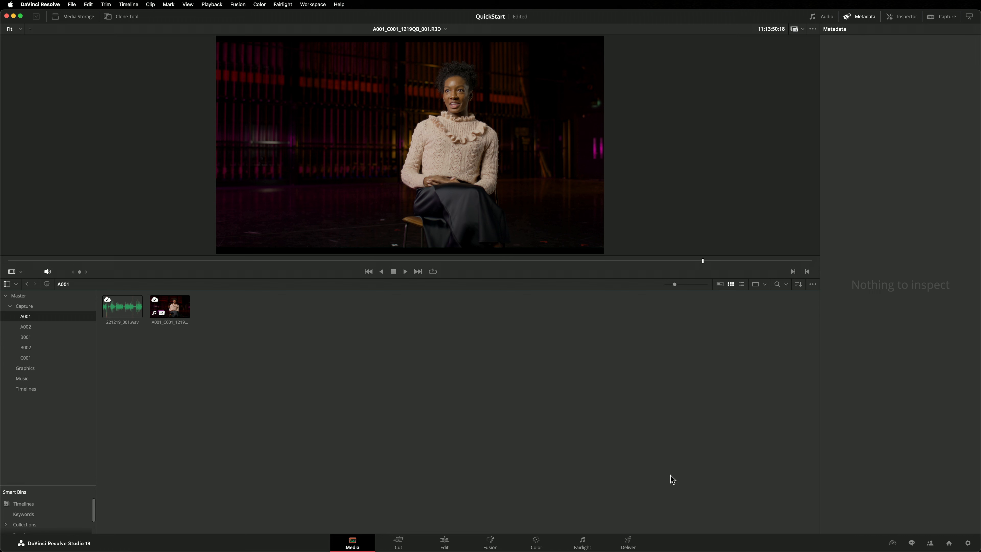
- Set the input color space of all clips in the B002 bin to ARRI LogC3
click(68, 329)
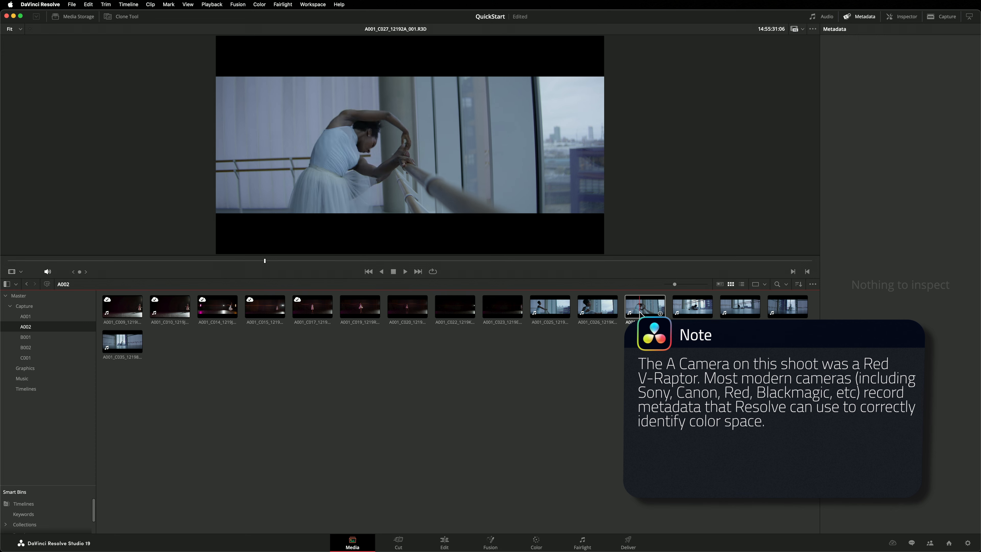
click(77, 349)
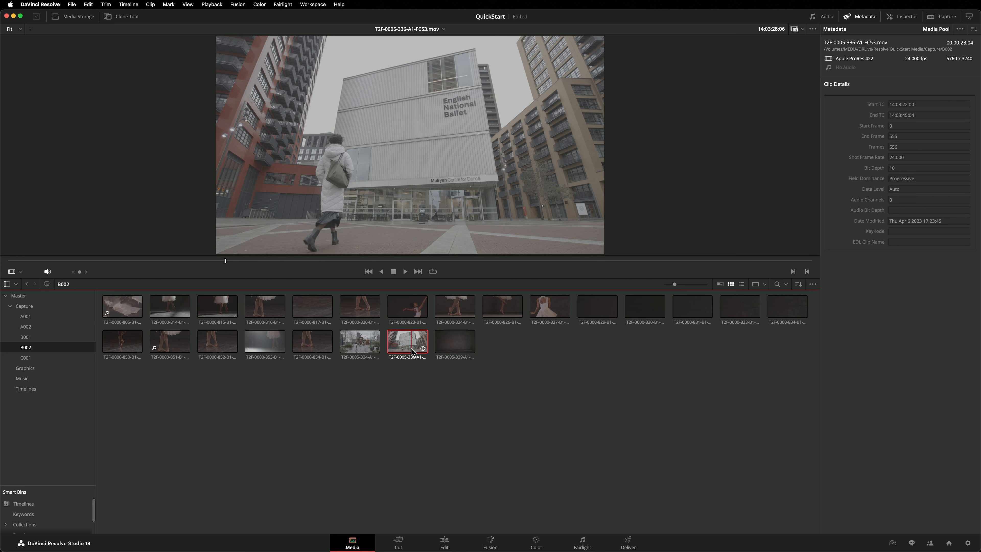
key(super+a)
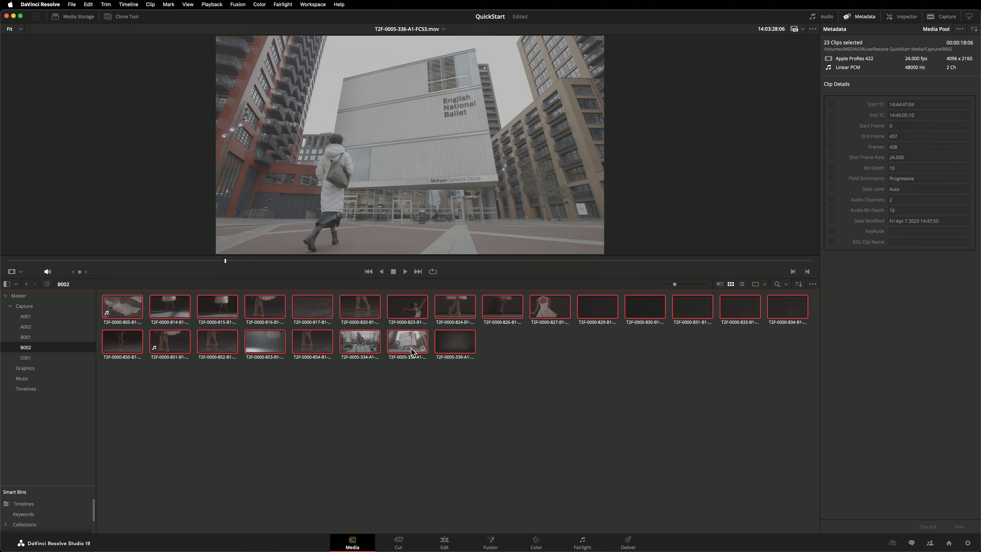
right_click(411, 348)
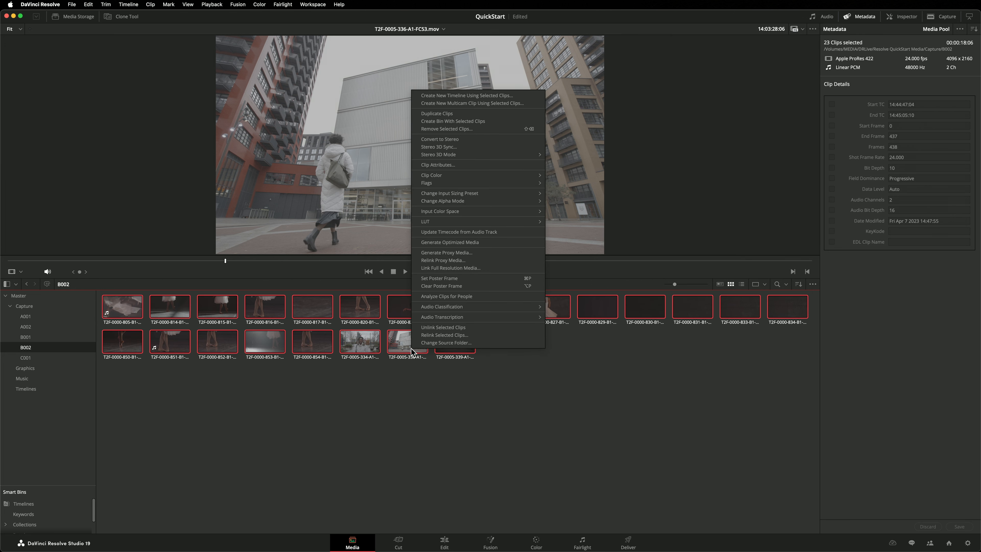
mouse_move(490, 213)
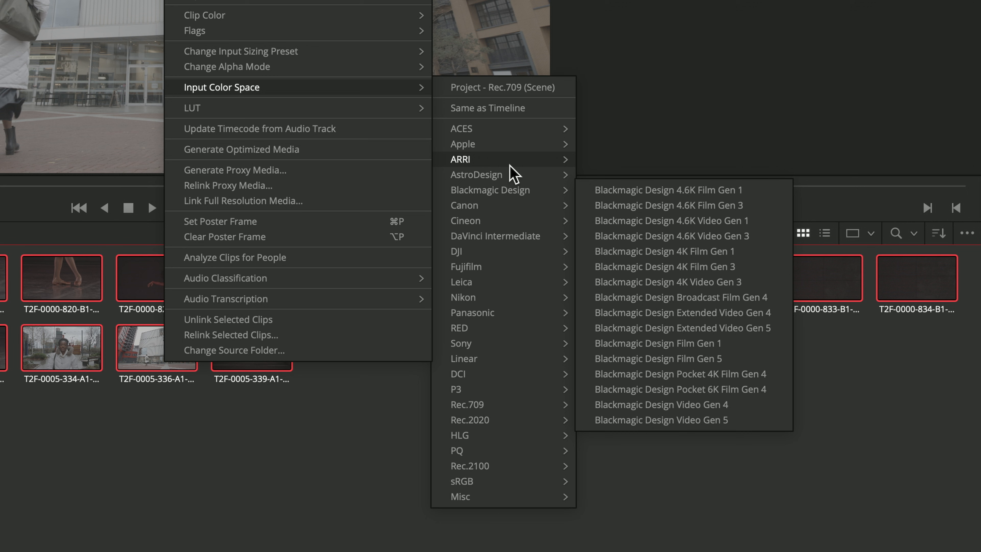
mouse_move(510, 161)
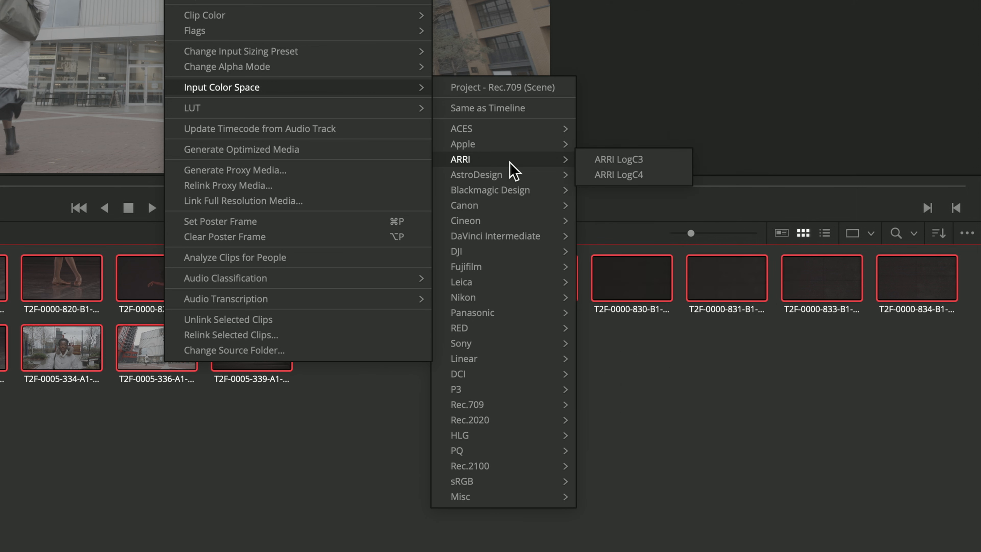
click(606, 164)
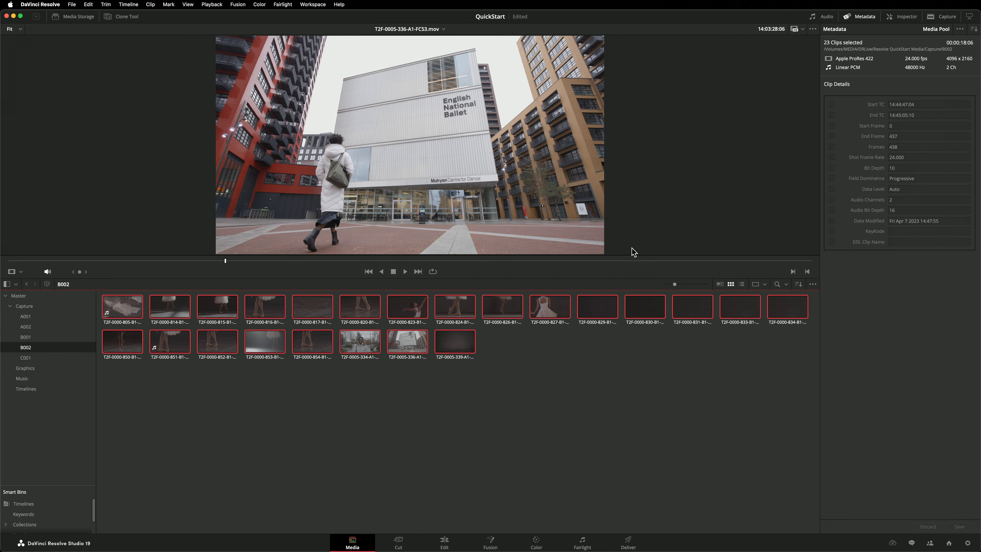
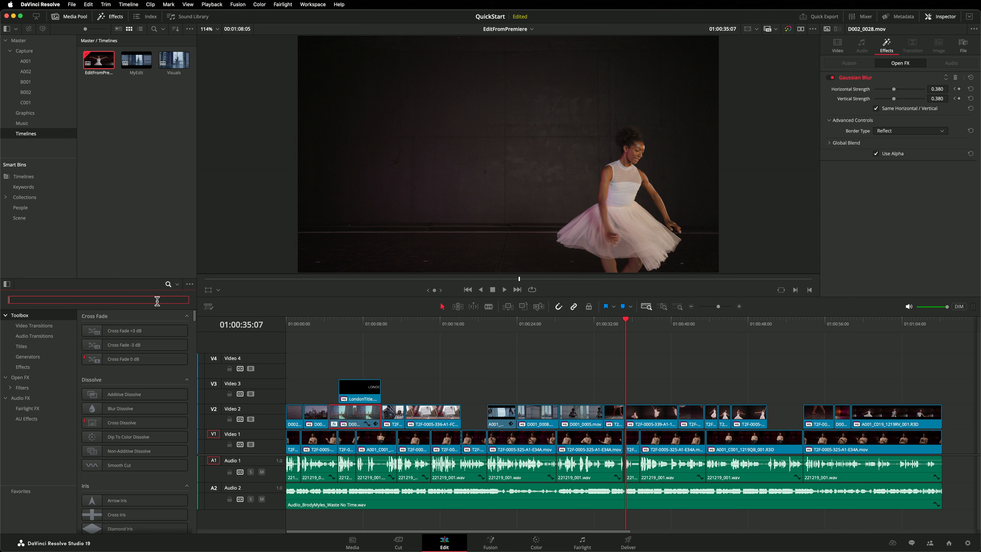
- Find the Repeat effect, apply it to the T2F-0005-339-A1 clip at the playhead on Video 2, and select that clip
text(repeat)
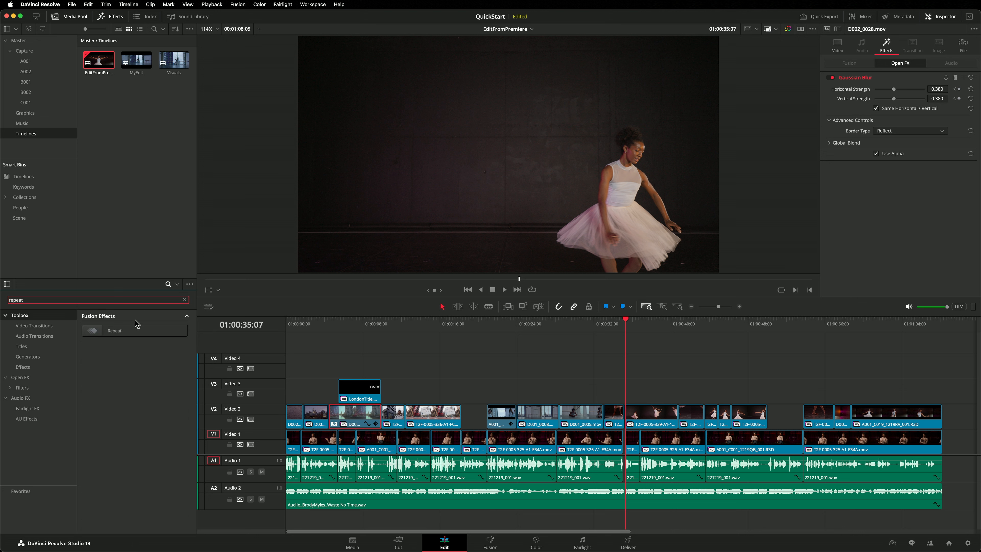
drag(135, 330, 648, 415)
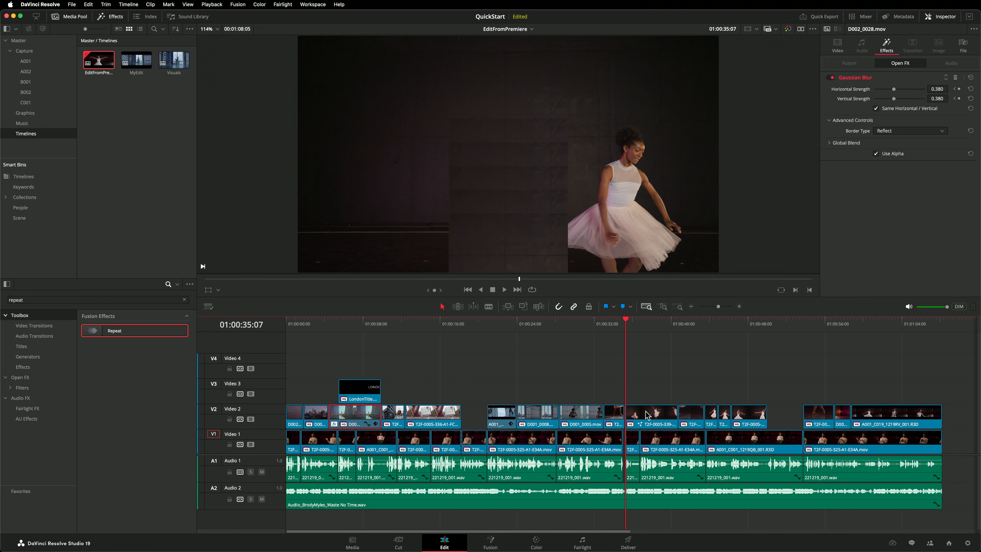
click(647, 416)
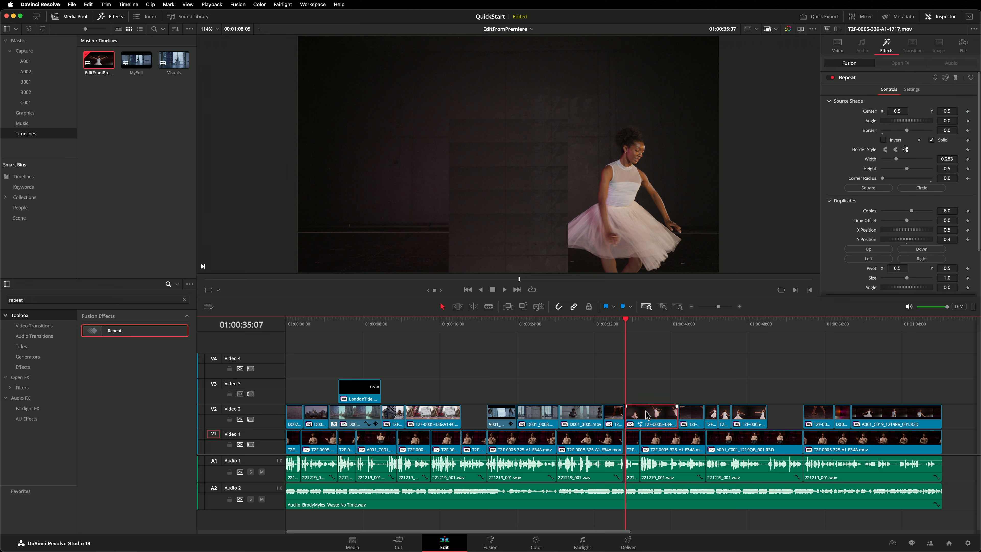
- Set the Repeat duplicates to run left with height 1.0, 10 copies and time offset 10.0, and play the effect
click(863, 260)
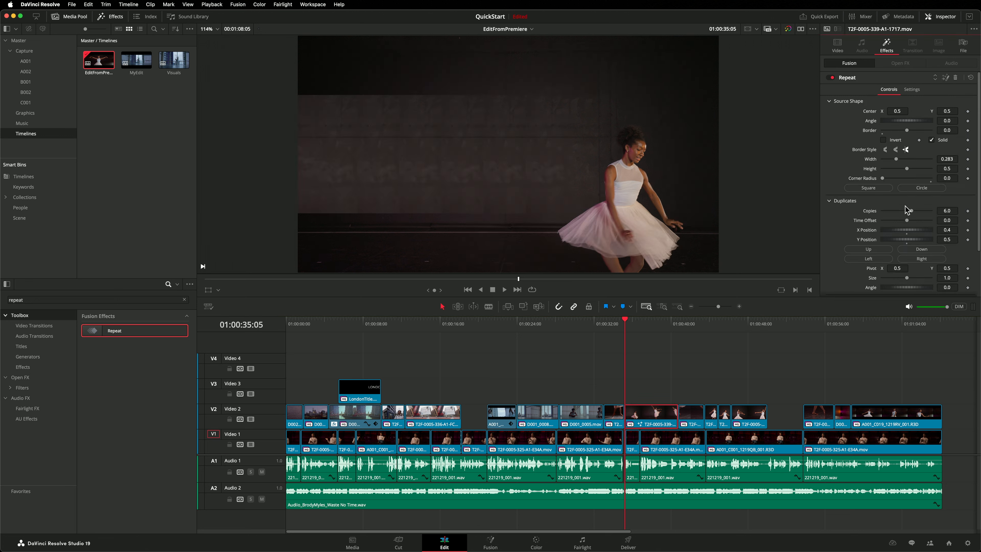
drag(908, 172, 959, 175)
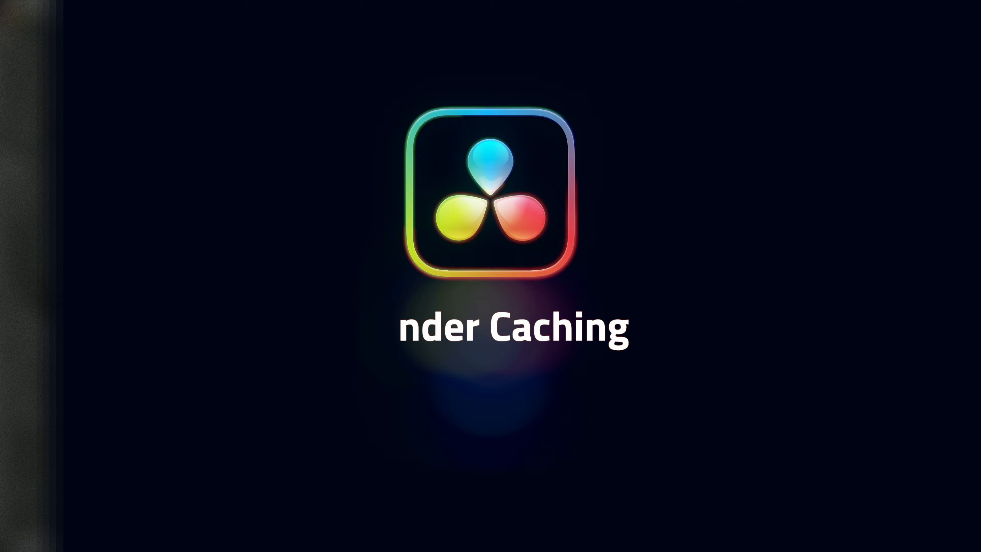
click(505, 290)
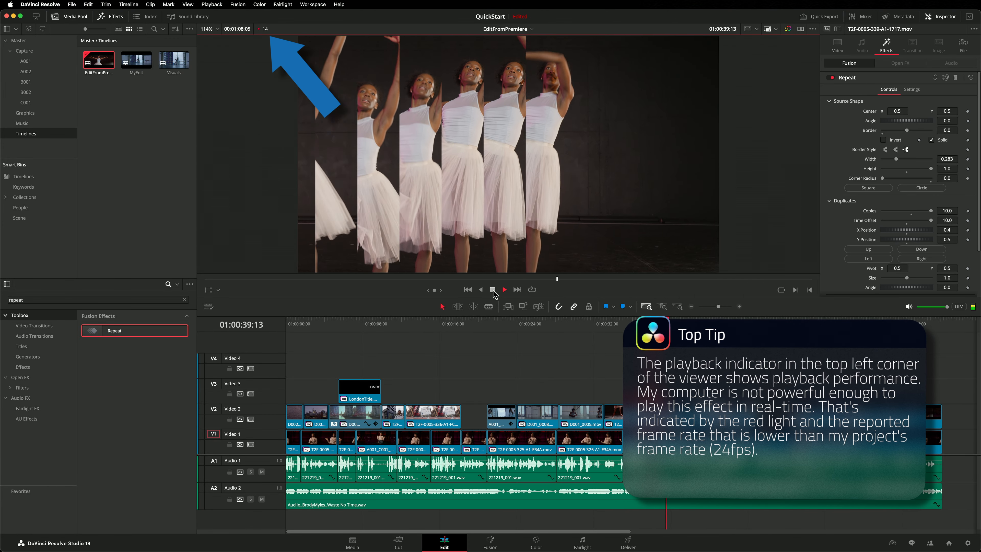
click(491, 290)
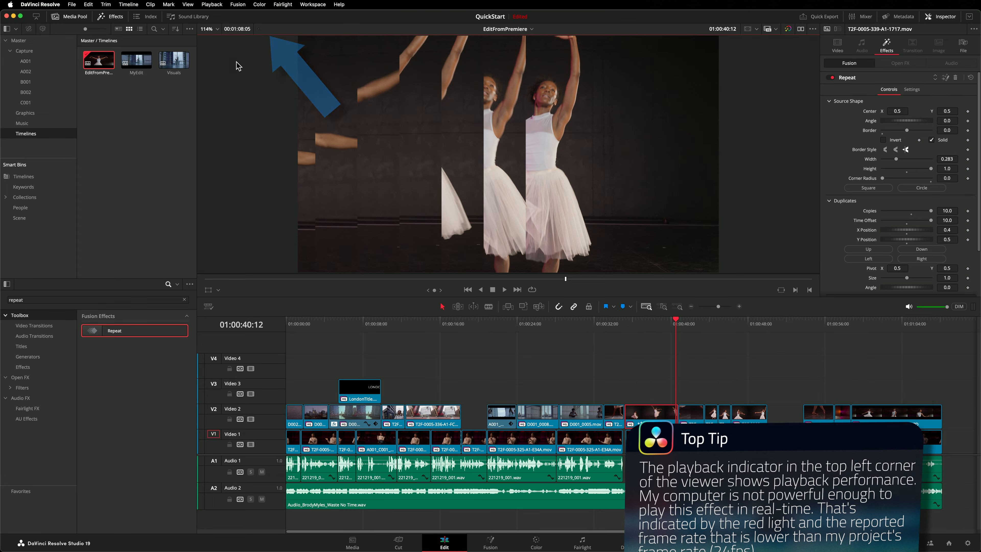
- Set the render cache to Smart and play the clip with the Repeat effect from near its start
click(211, 5)
mouse_move(294, 50)
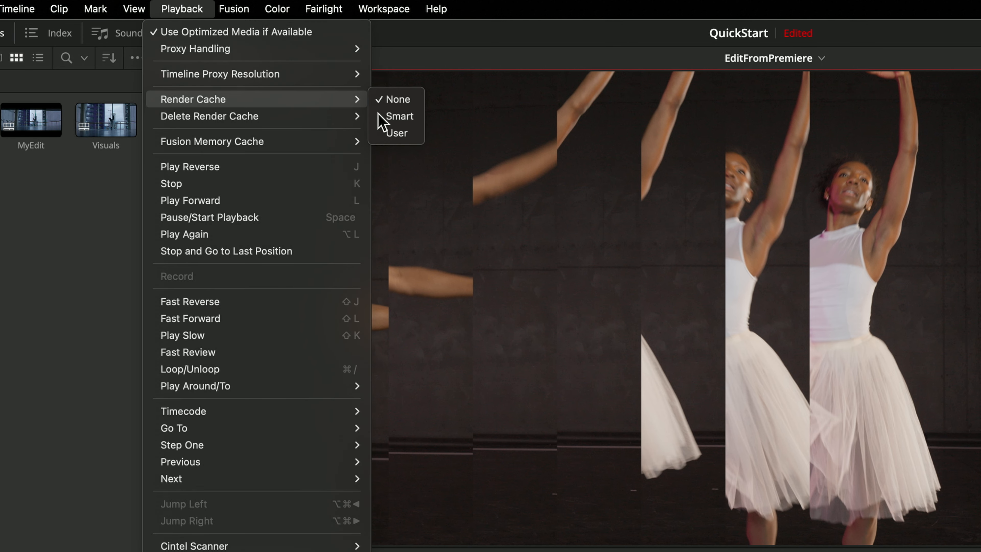
click(398, 117)
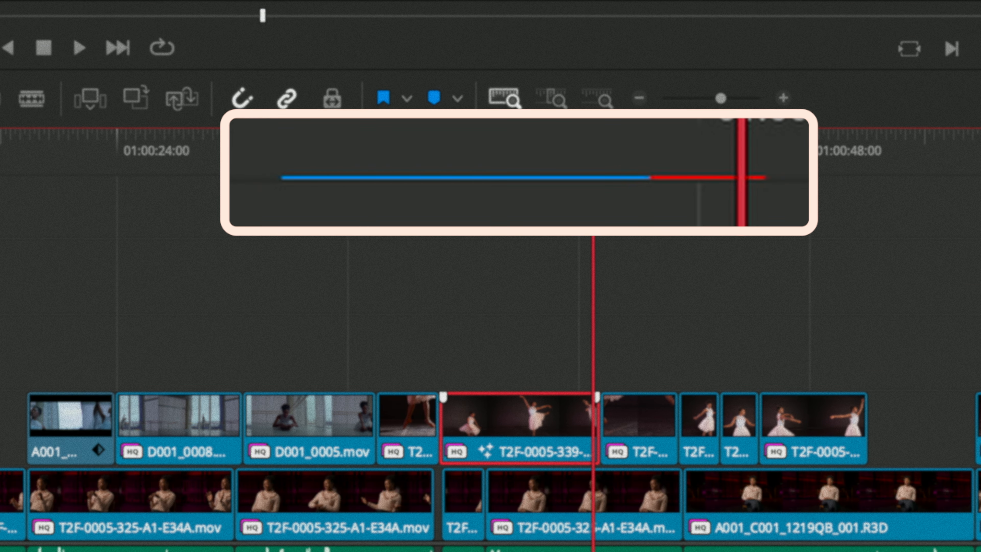
drag(600, 139, 458, 143)
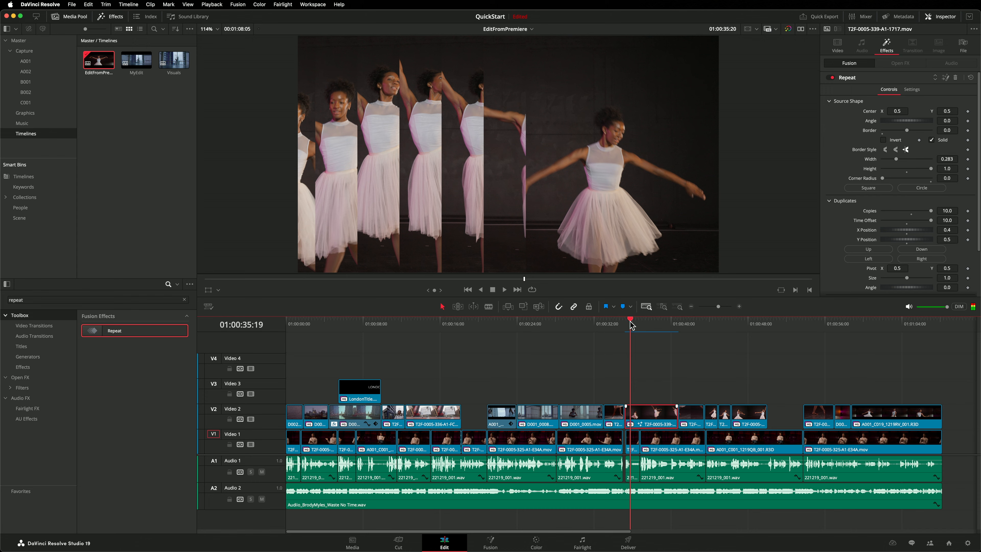
key(space)
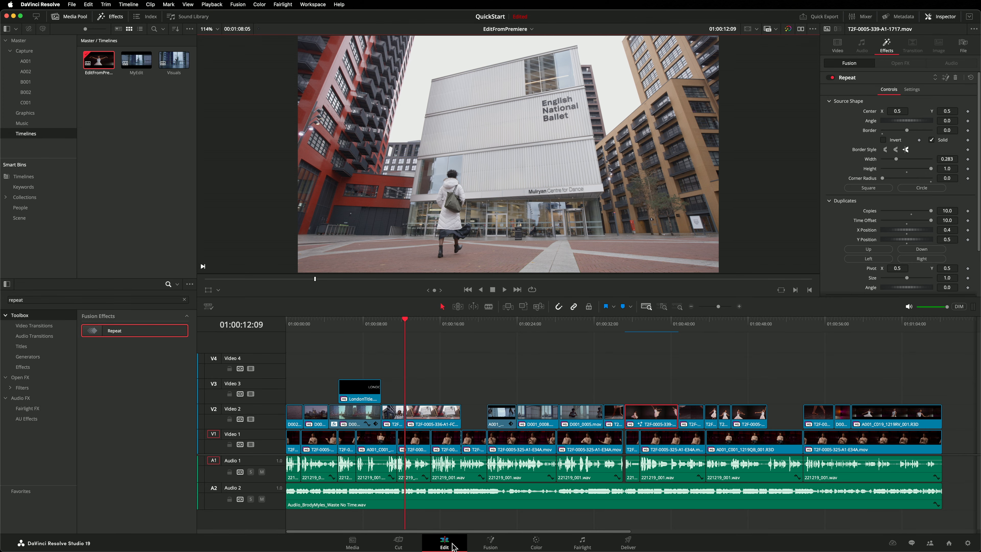
- Open the street clip at the playhead in Fusion and insert a Planar Tracker between MediaIn1 and MediaOut1
click(498, 548)
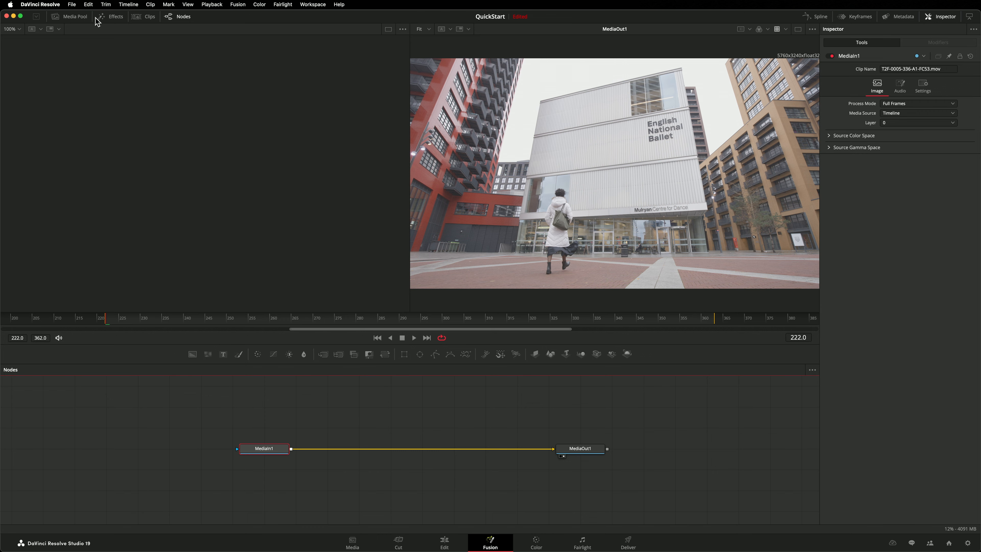
click(110, 17)
click(139, 31)
text(planar)
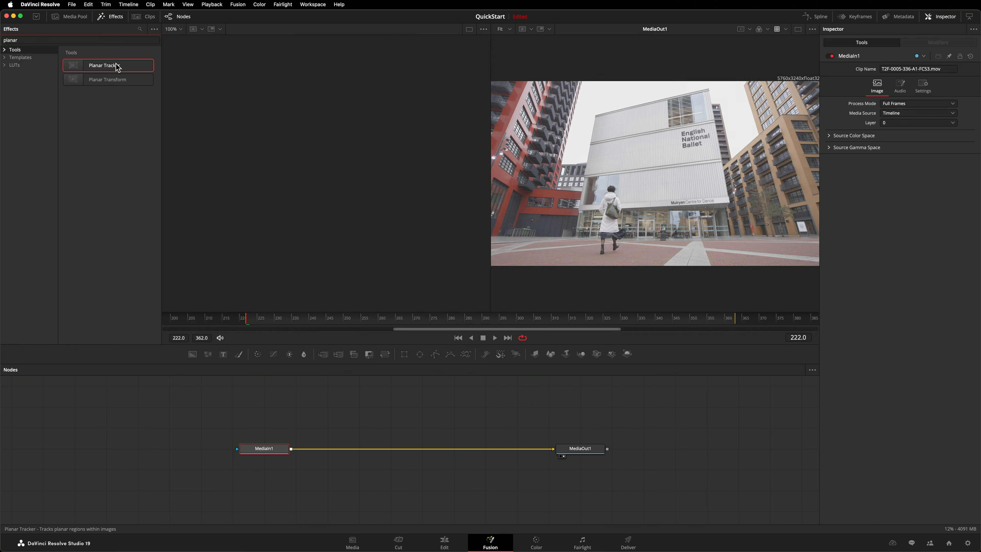
drag(322, 379, 332, 448)
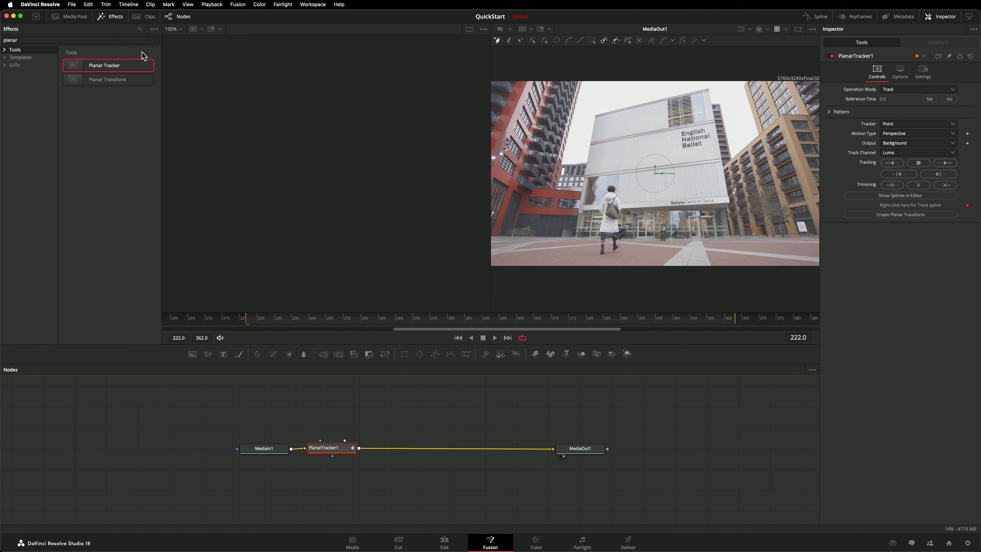
click(110, 17)
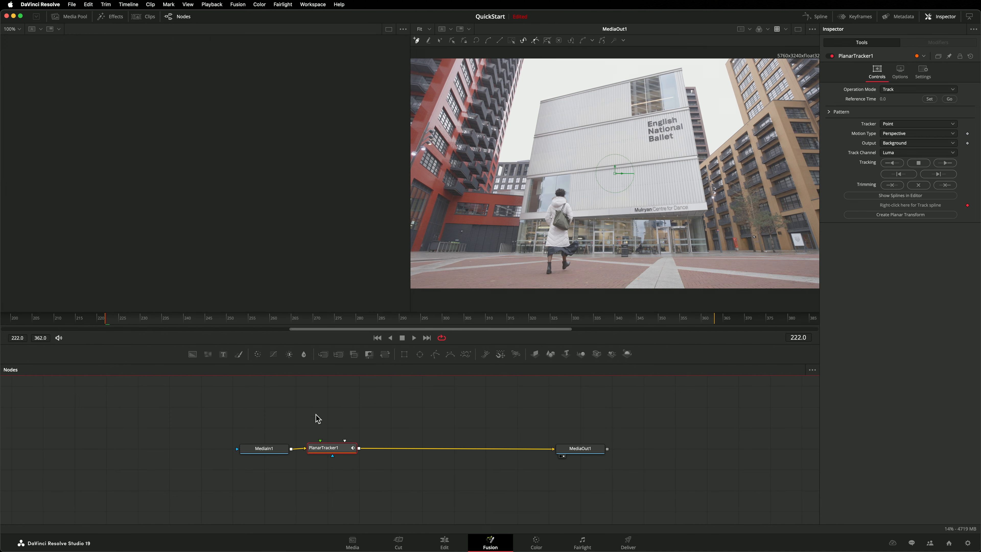
mouse_move(328, 452)
mouse_down()
mouse_move(346, 437)
mouse_move(339, 451)
mouse_up()
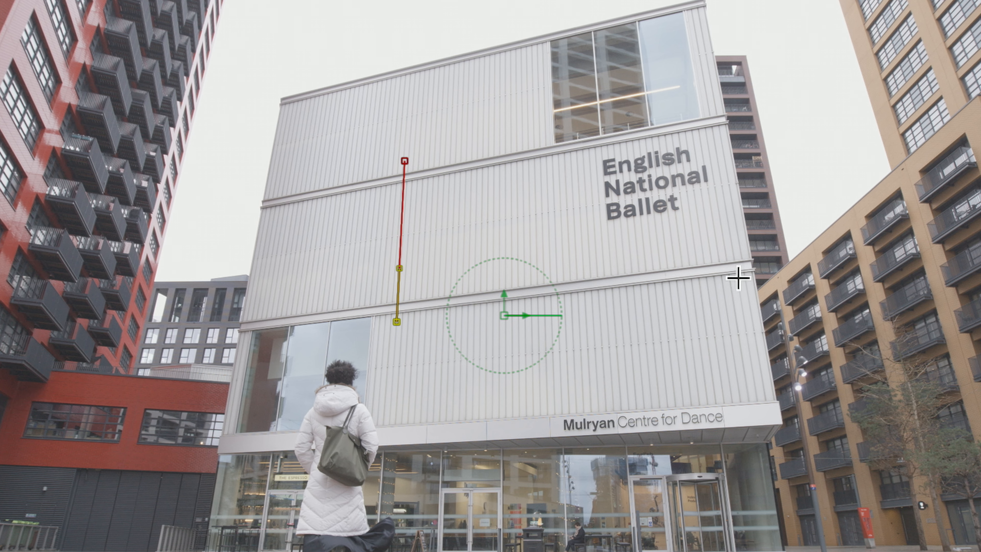
- Draw a closed four-point tracking region around the English National Ballet lettering and the wall beside it
click(693, 161)
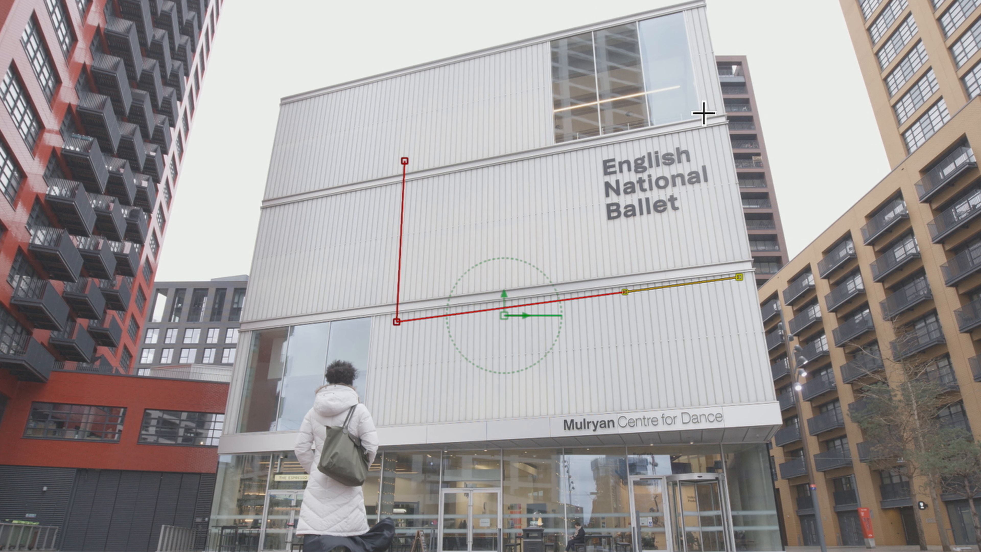
click(704, 113)
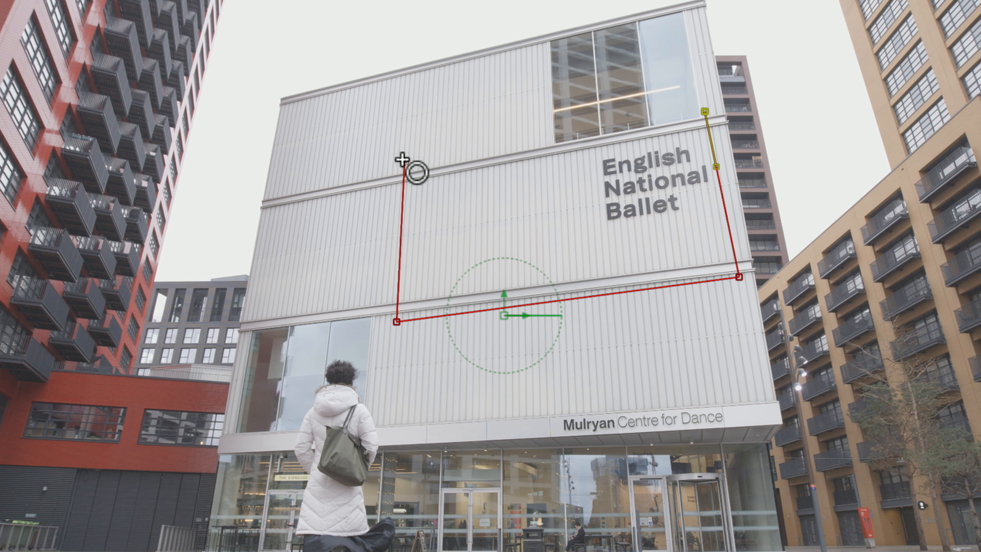
click(402, 159)
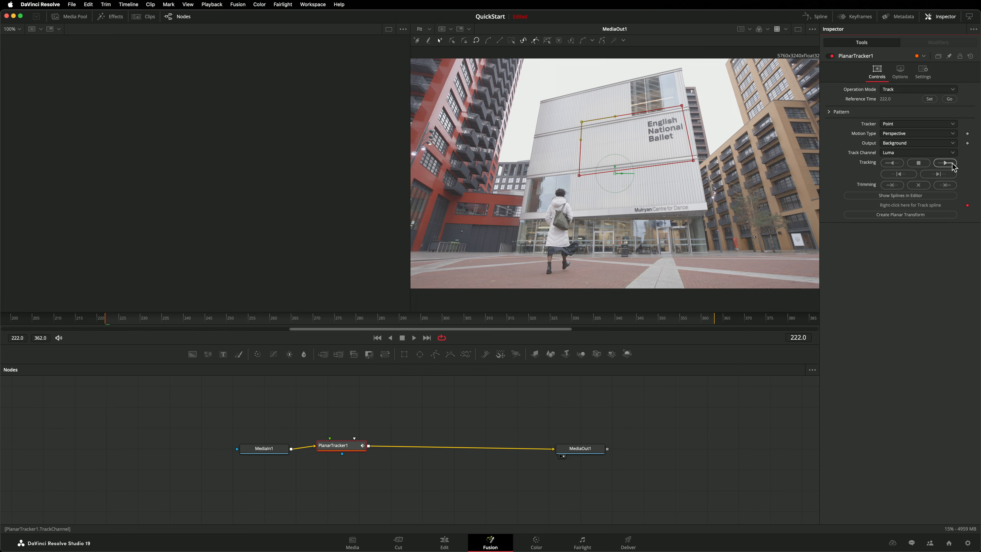
- Track the building facade forward to the end of the clip and set the planar tracker's operation mode to Corner Pin
click(953, 165)
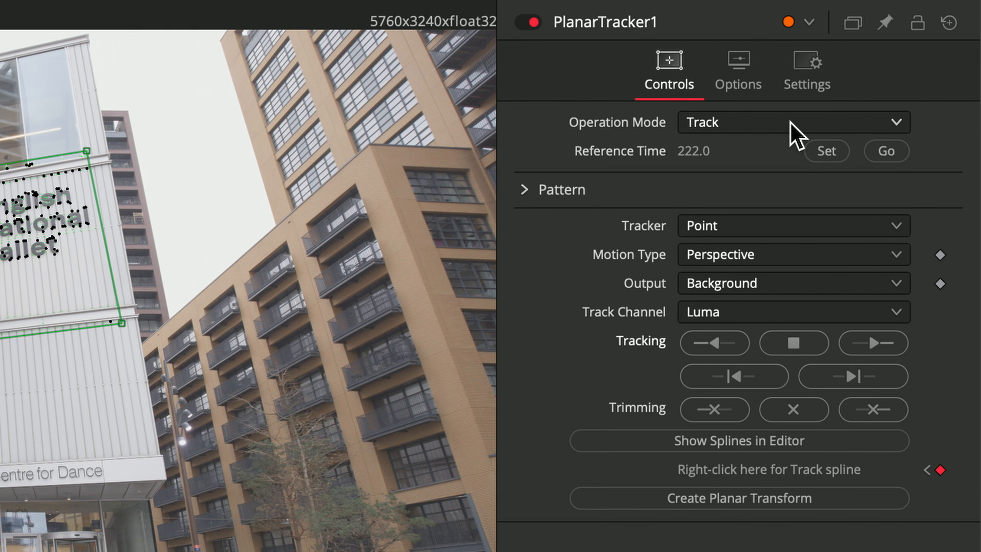
click(918, 89)
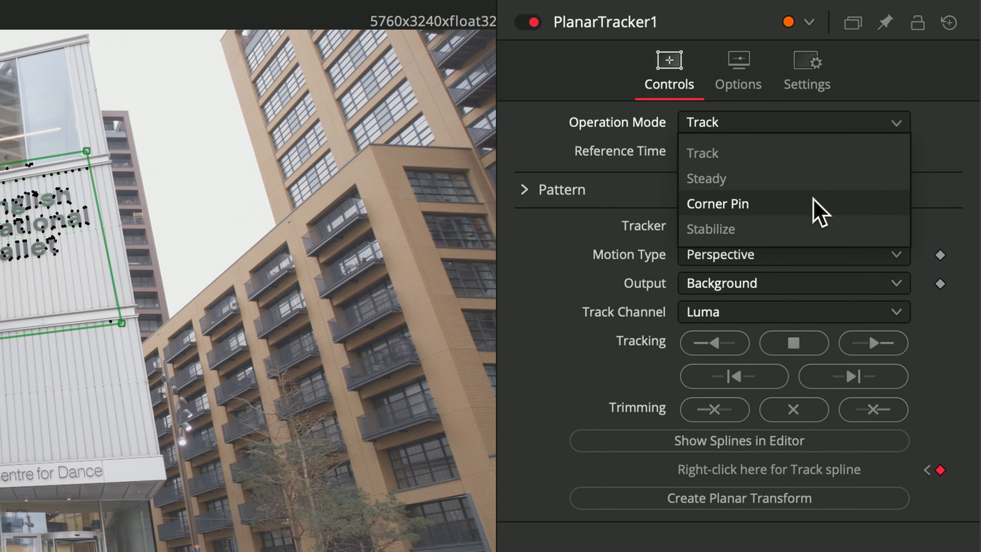
click(718, 204)
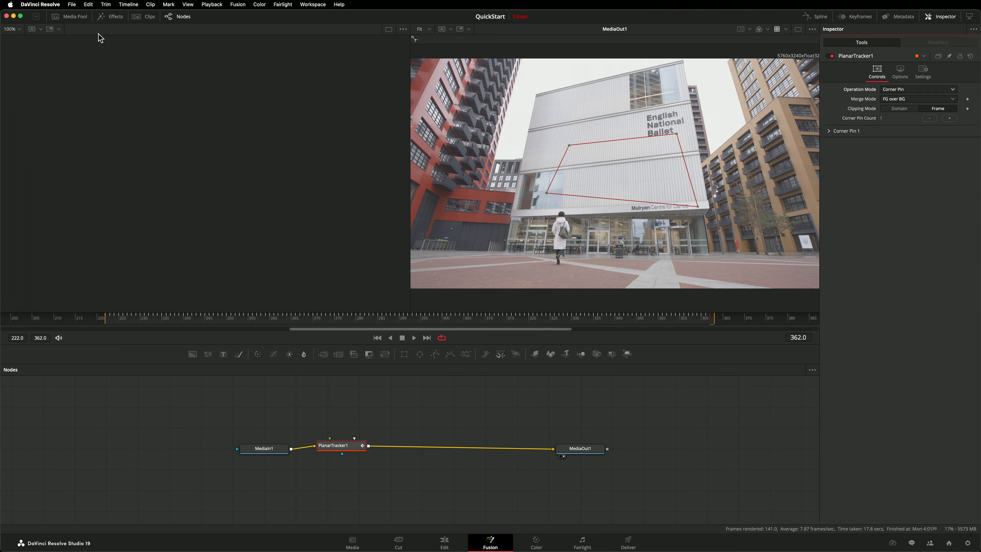
- Add poster.jpg from the Graphics bin as a node above PlanarTracker1 and show it in the empty viewer
click(73, 16)
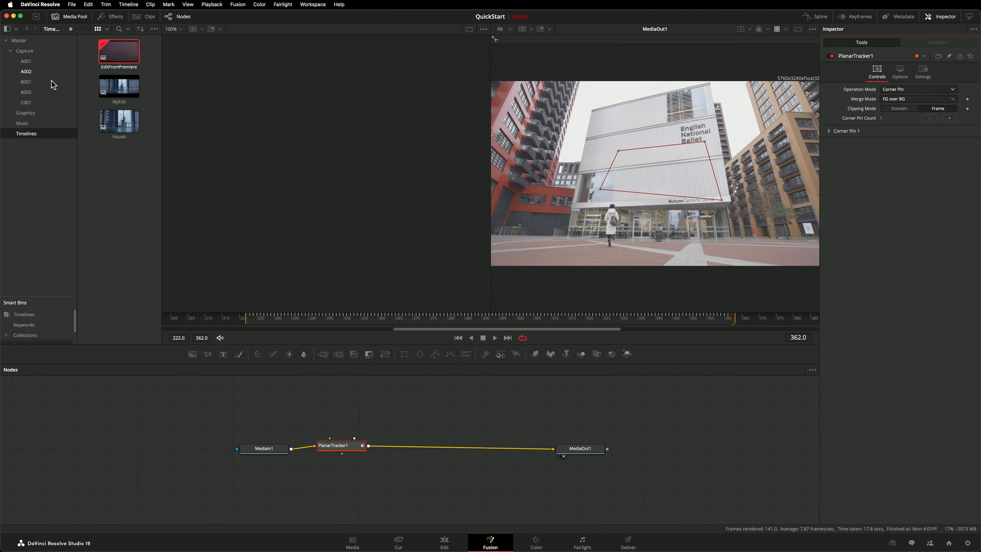
click(47, 117)
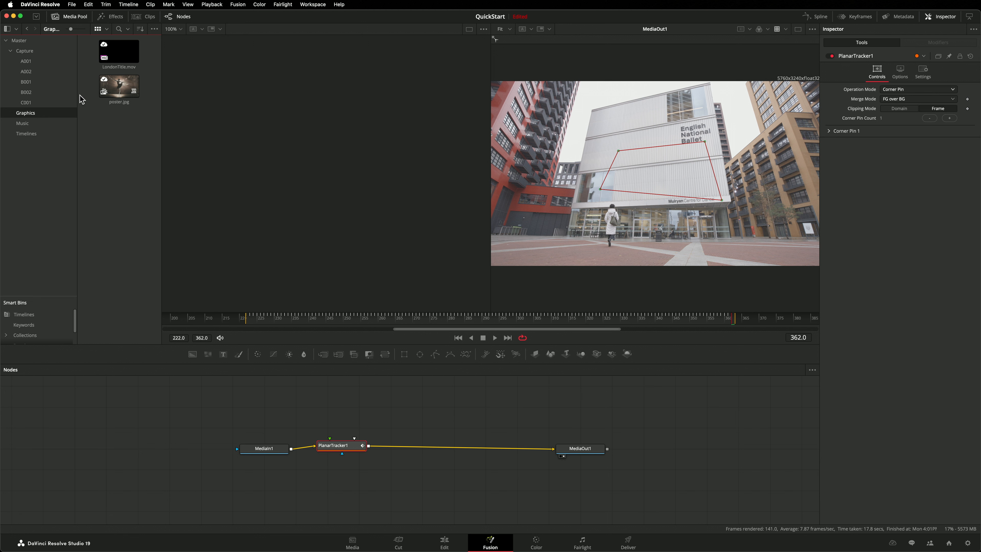
drag(164, 171, 334, 404)
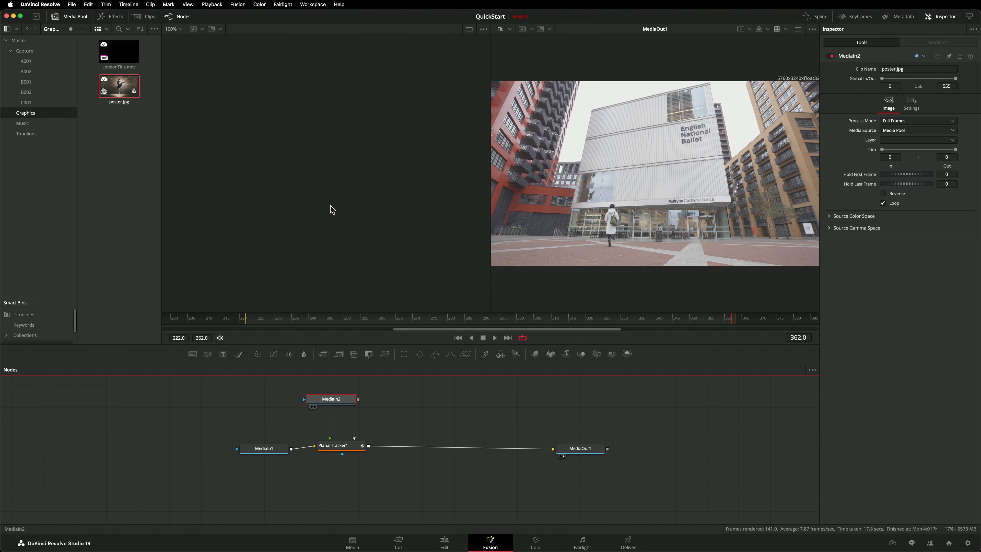
key(1)
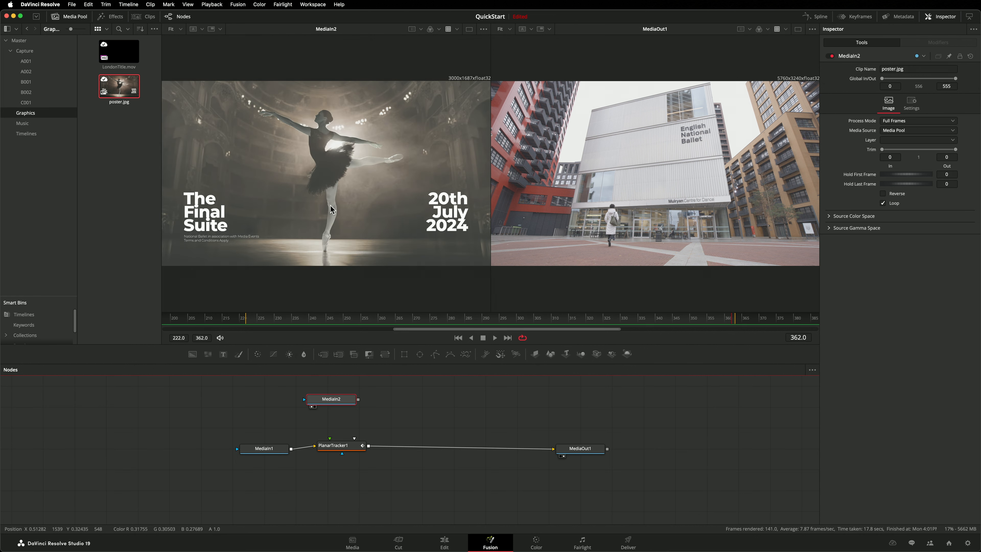